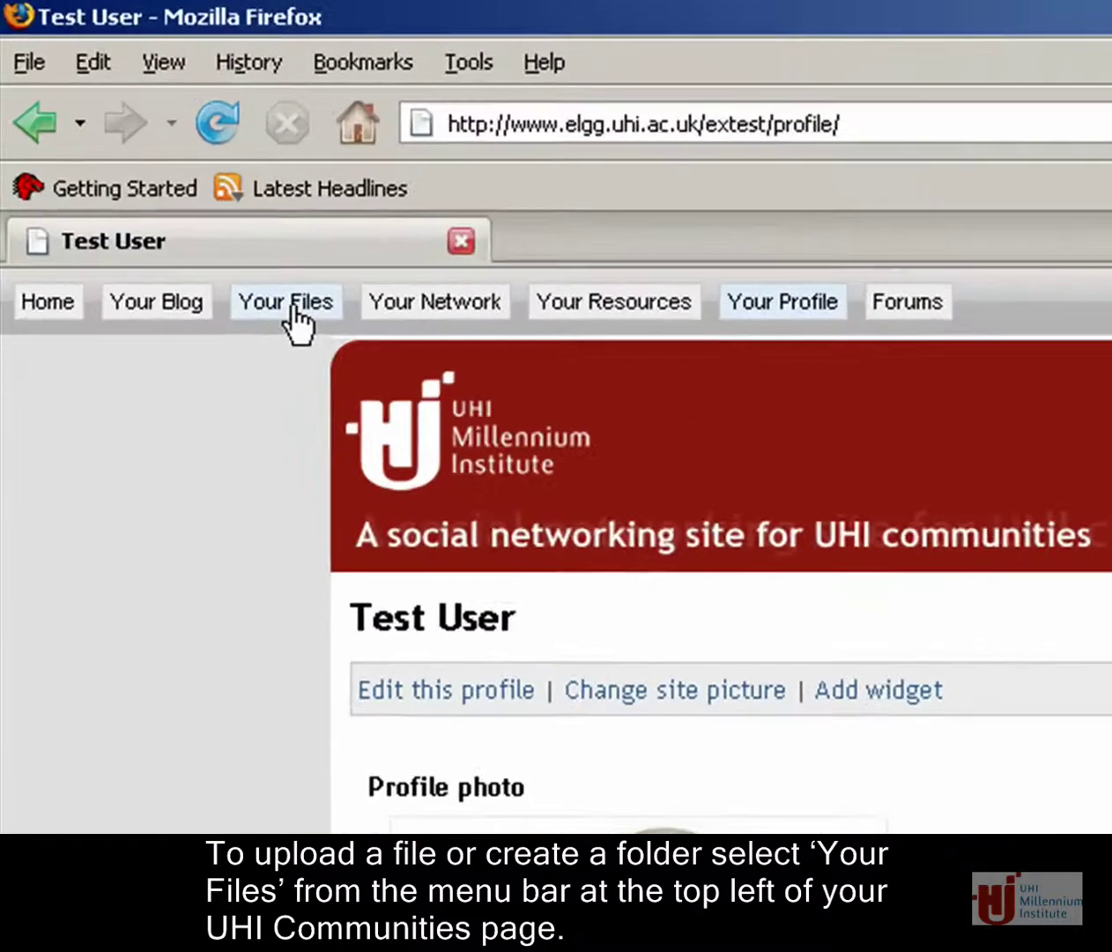
Go to Test User's Files page, showing the root folder's three documentation files
{"action": "left_click", "coordinate": [290, 304]}
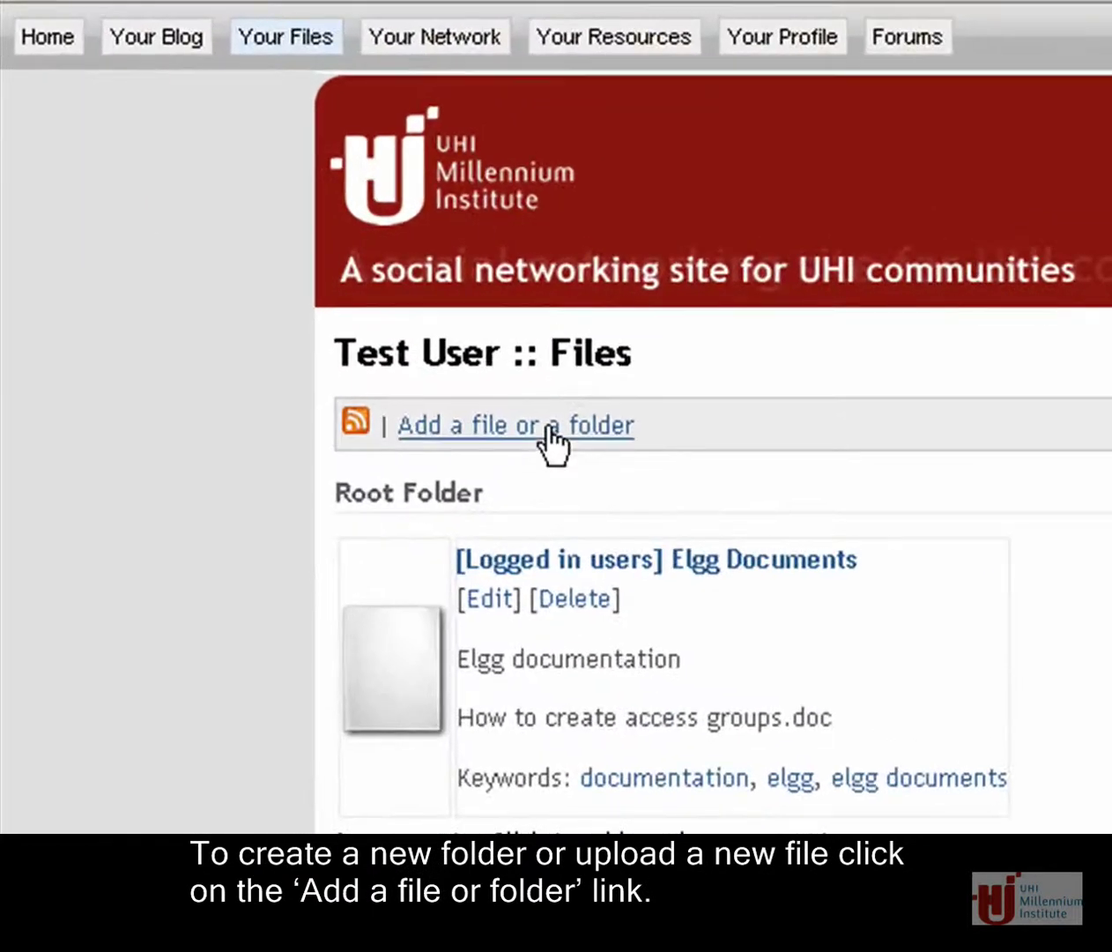
Display the empty create-folder and upload-files forms on the Files page
{"action": "left_click", "coordinate": [553, 439]}
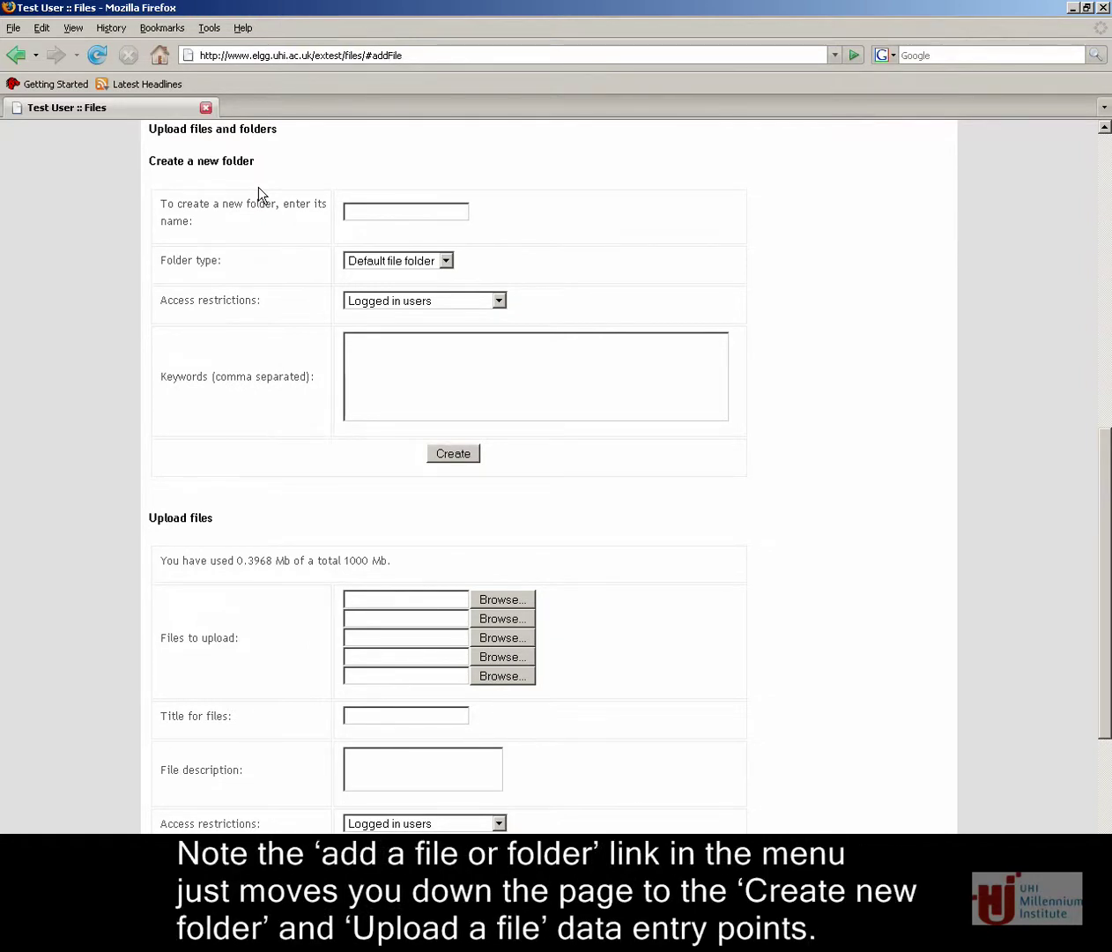
{"action": "scroll", "coordinate": [258, 192], "scroll_direction": "up", "scroll_amount": 3}
{"action": "scroll", "coordinate": [258, 192], "scroll_direction": "up", "scroll_amount": 3}
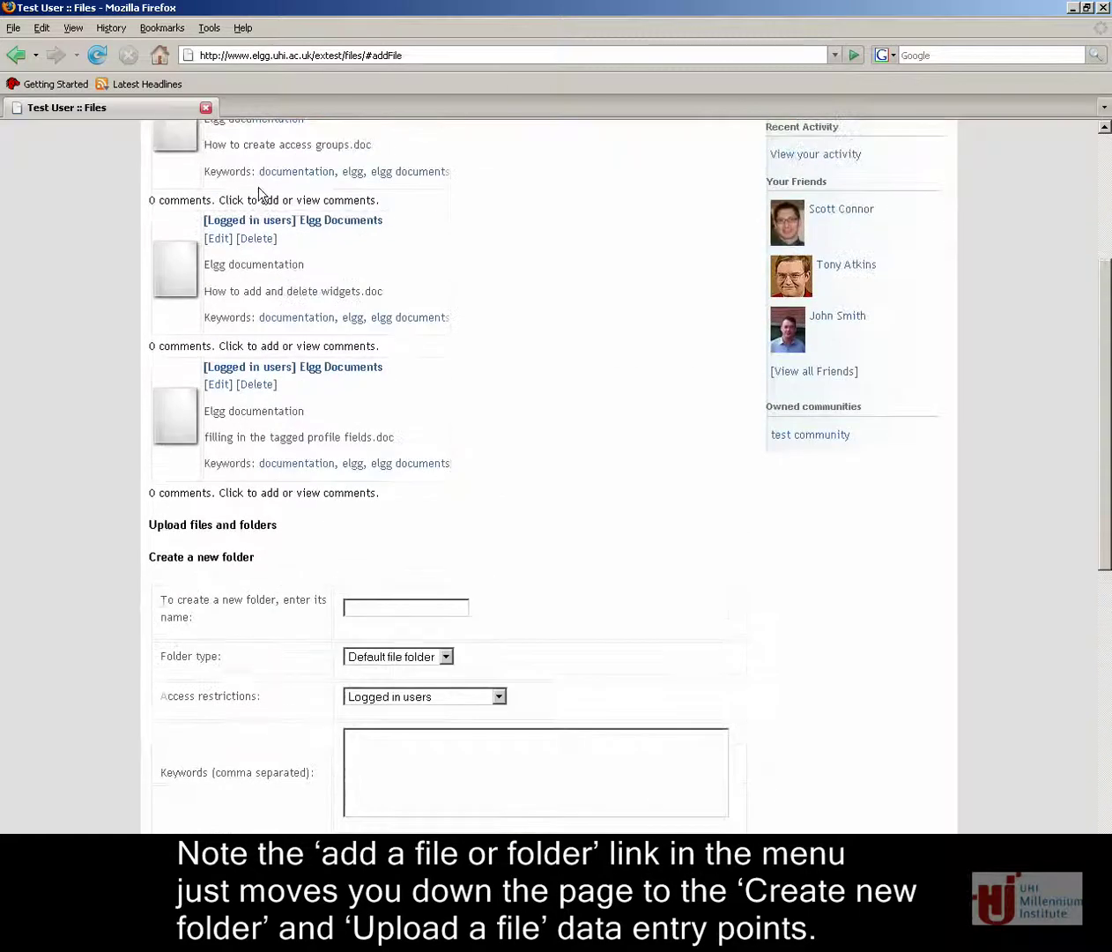
{"action": "scroll", "coordinate": [255, 184], "scroll_direction": "up", "scroll_amount": 3}
{"action": "scroll", "coordinate": [255, 184], "scroll_direction": "up", "scroll_amount": 3}
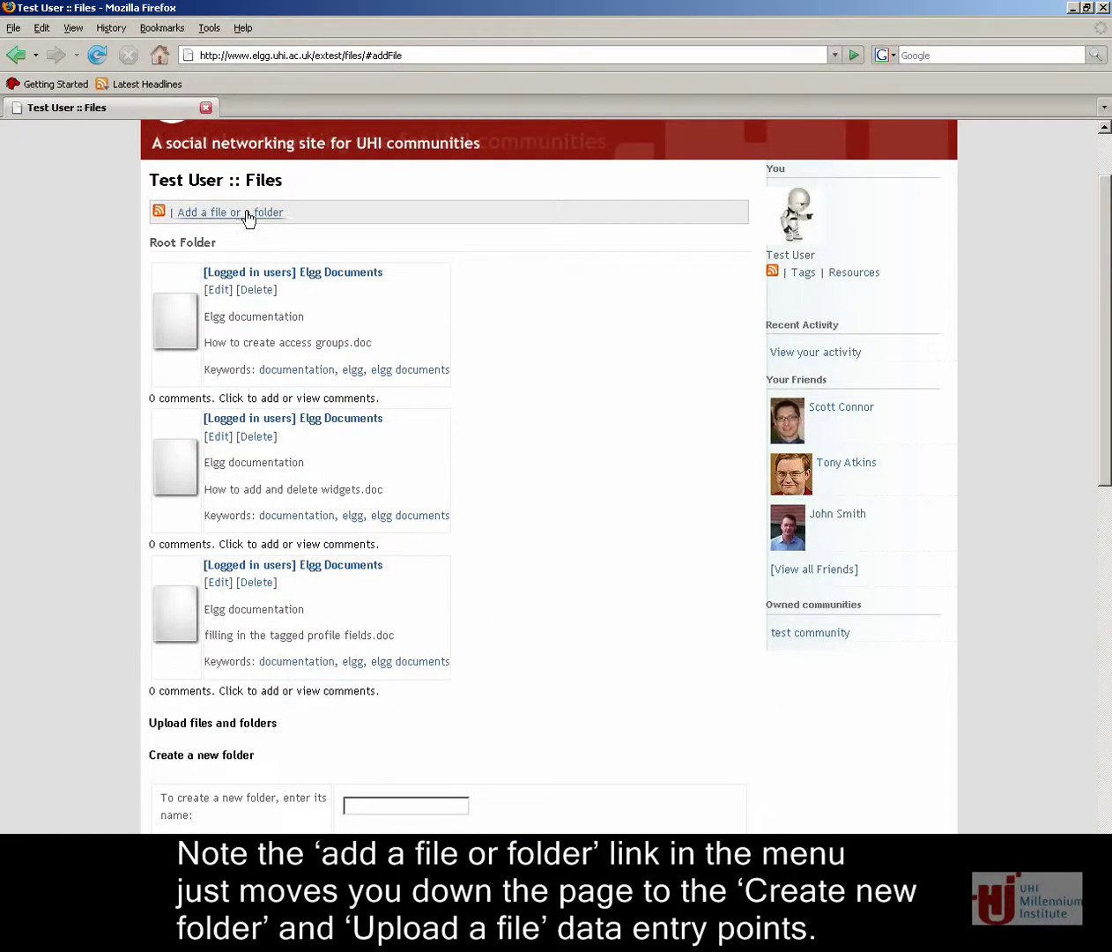
{"action": "left_click", "coordinate": [248, 213]}
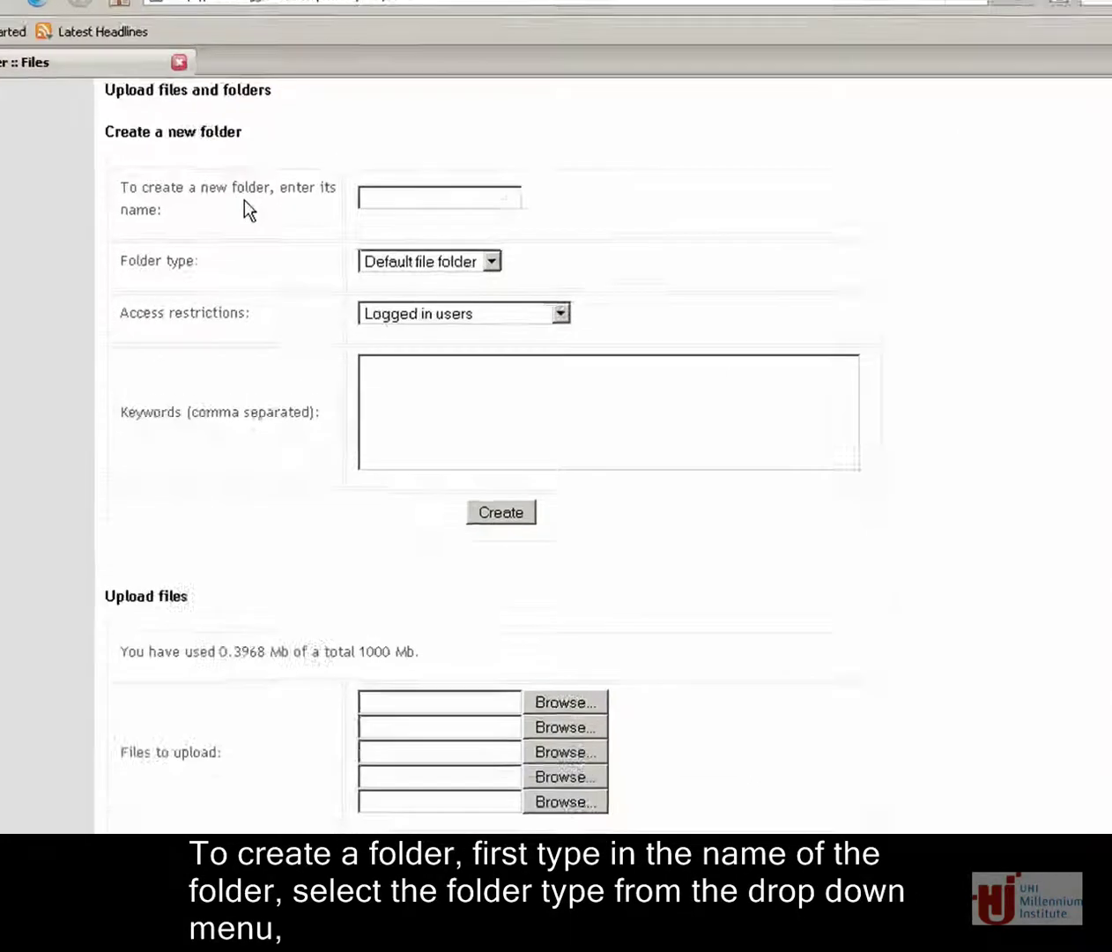
Create default file folder 'test folder', restricted to Test group, keywords 'test folder, testing'
{"action": "left_click", "coordinate": [388, 179]}
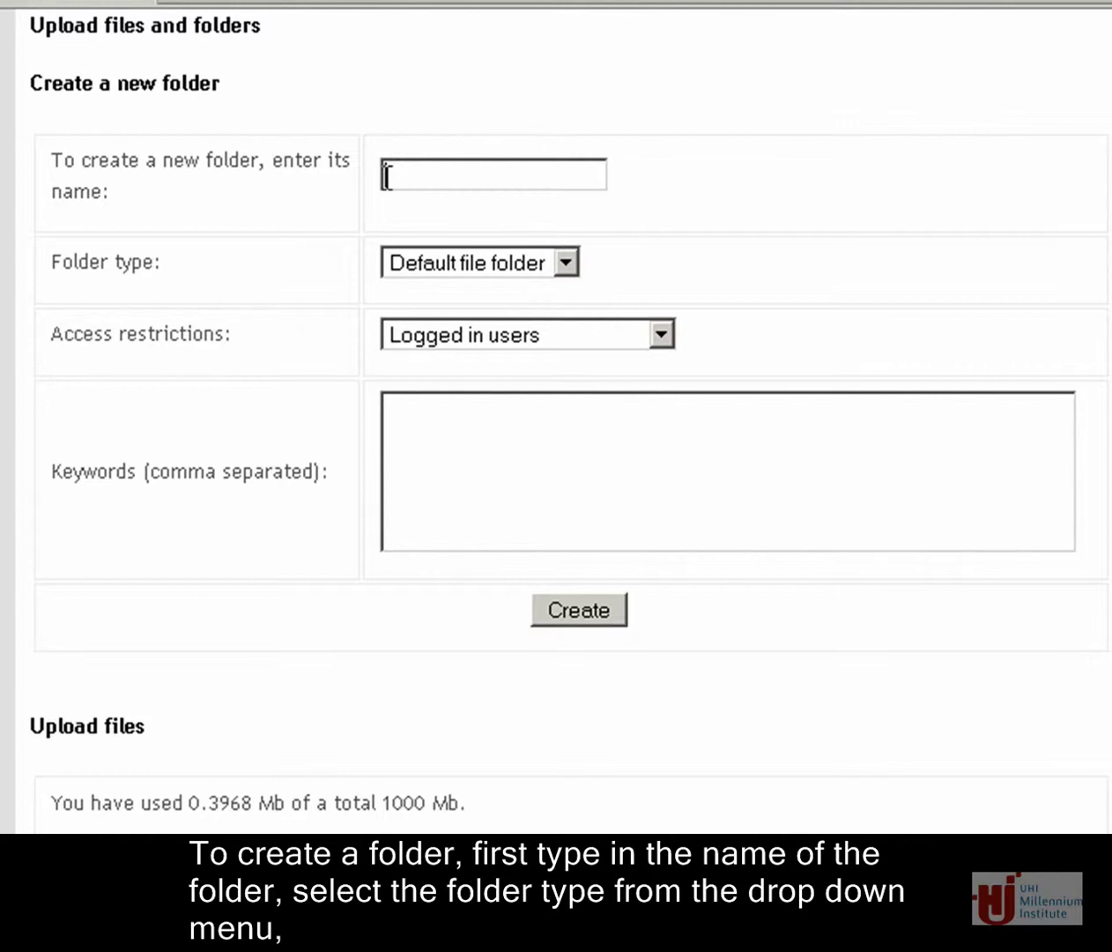
{"action": "type", "text": "test fo"}
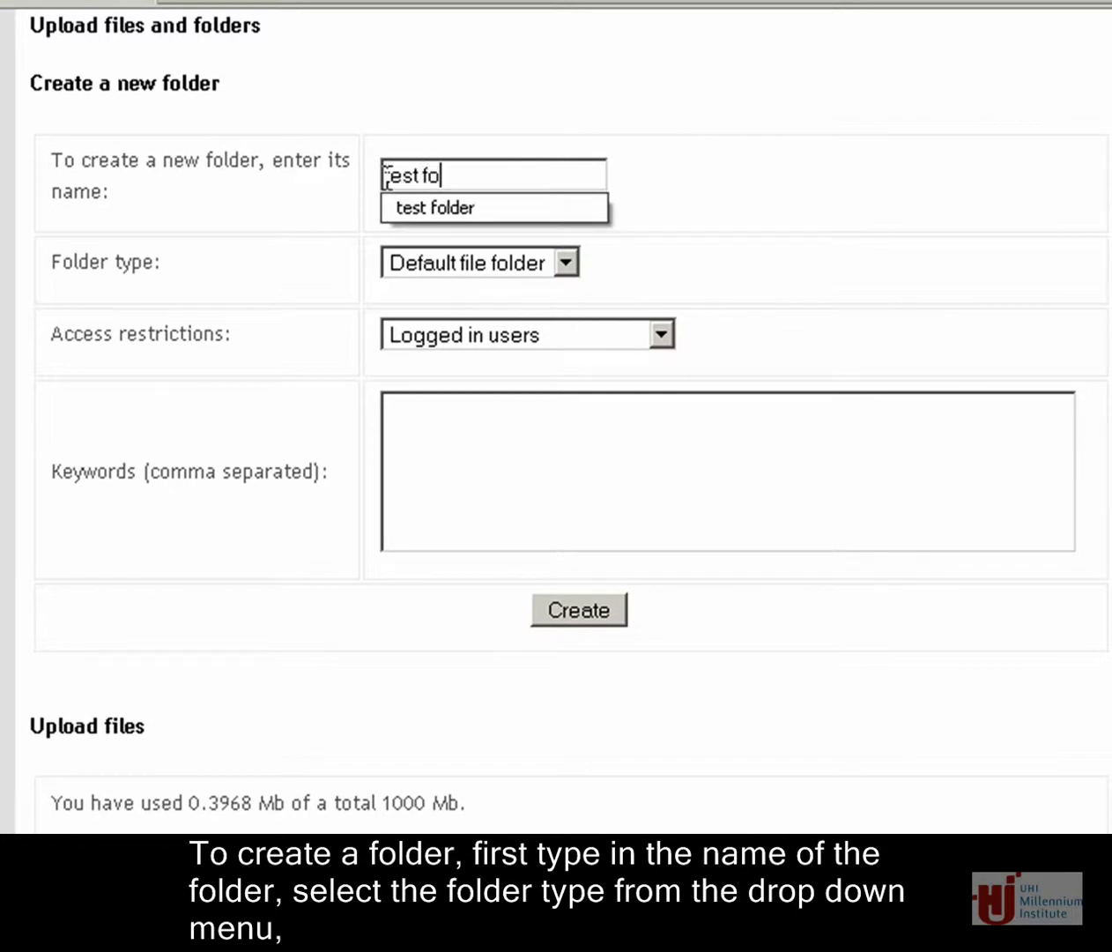
{"action": "type", "text": "lder"}
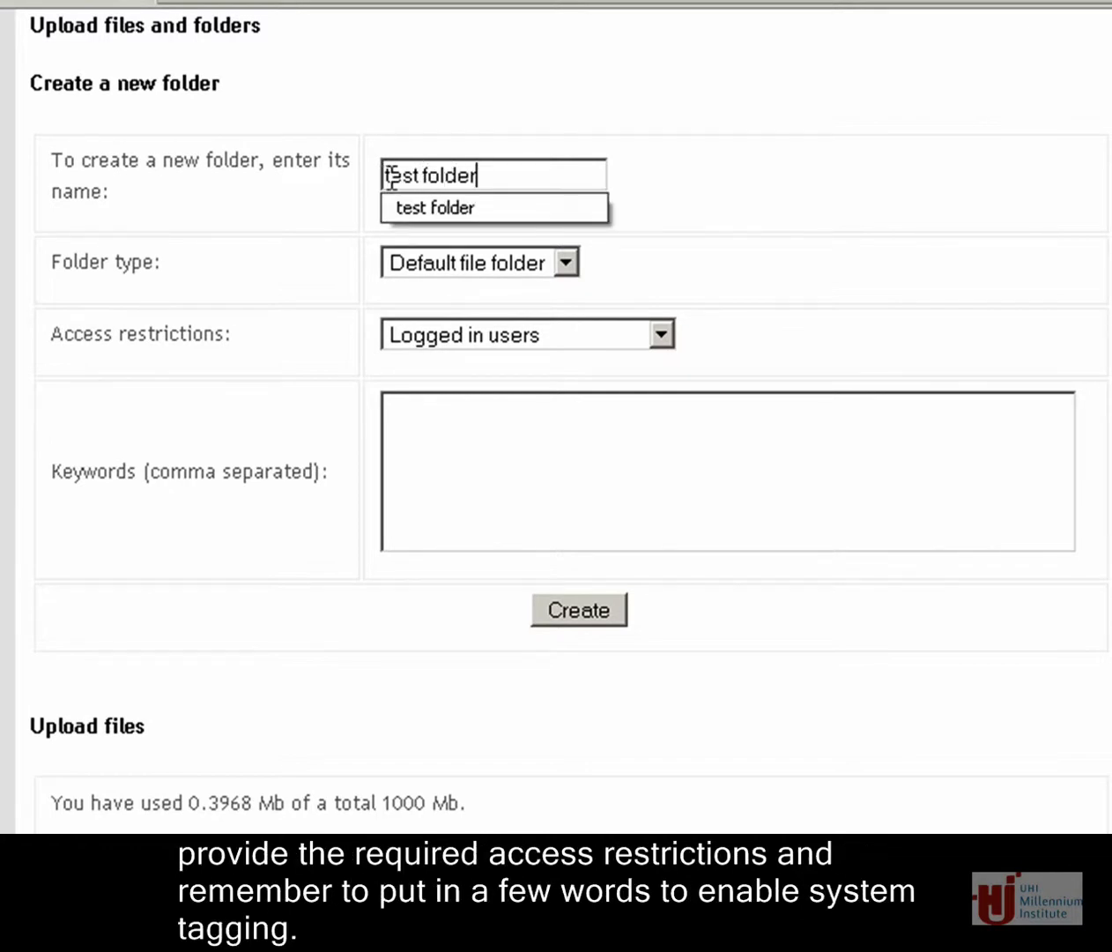
{"action": "left_click", "coordinate": [476, 262]}
{"action": "left_click", "coordinate": [474, 294]}
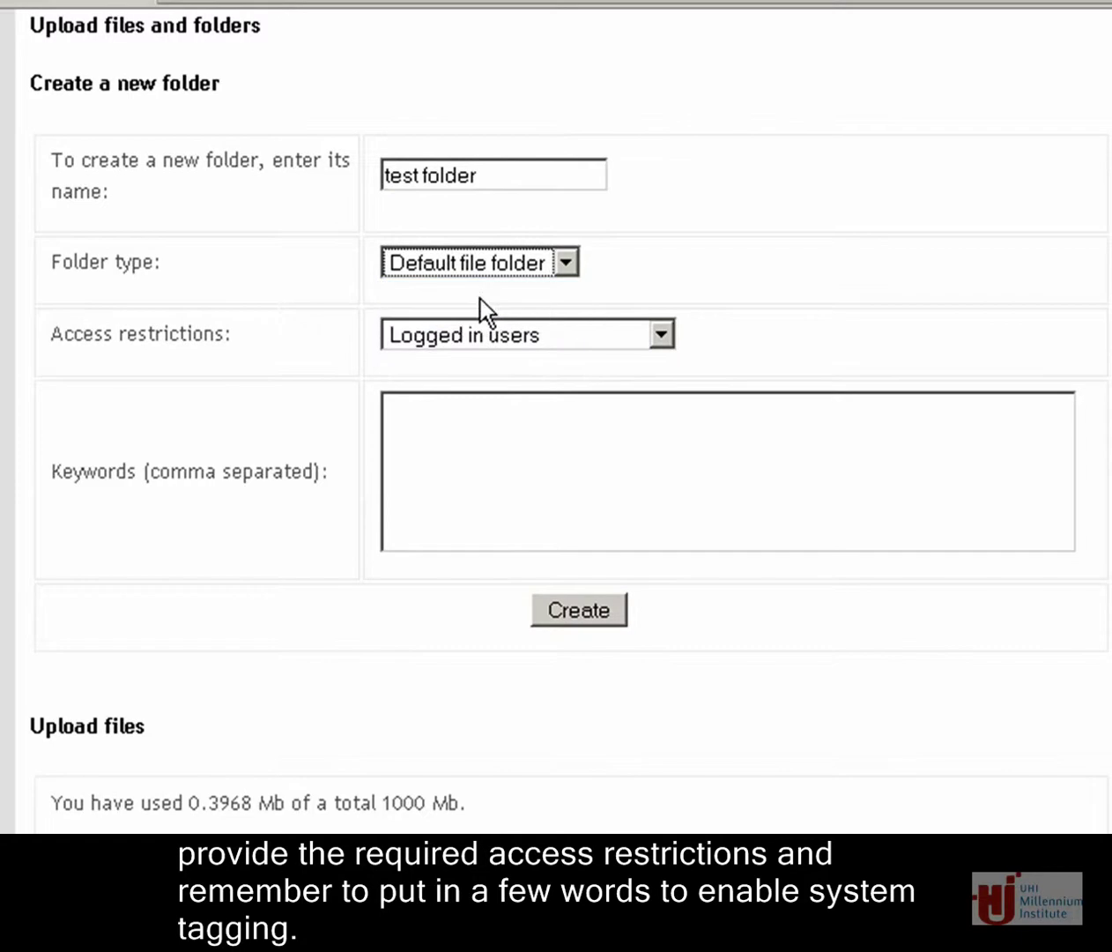
{"action": "left_click", "coordinate": [498, 334]}
{"action": "left_click", "coordinate": [476, 391]}
{"action": "left_click", "coordinate": [492, 432]}
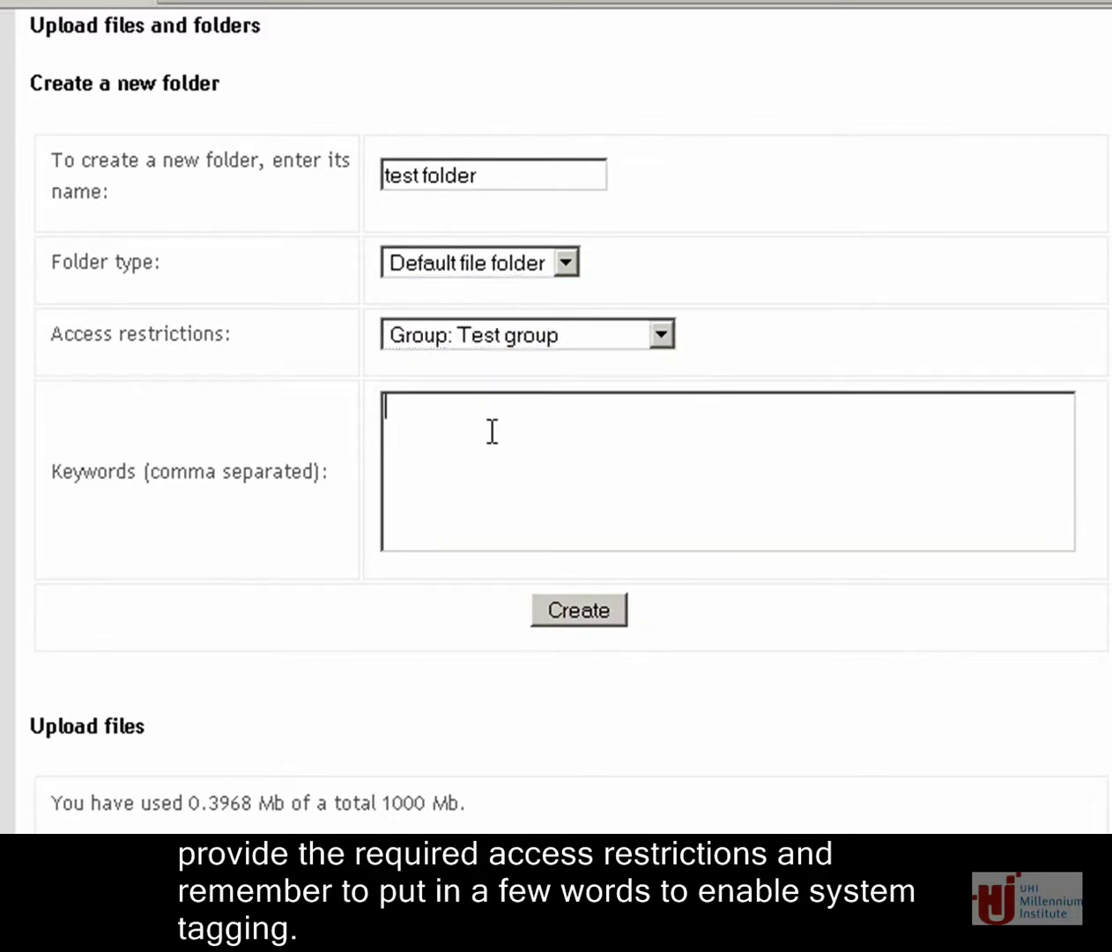
{"action": "type", "text": "test fol"}
{"action": "type", "text": "der, test"}
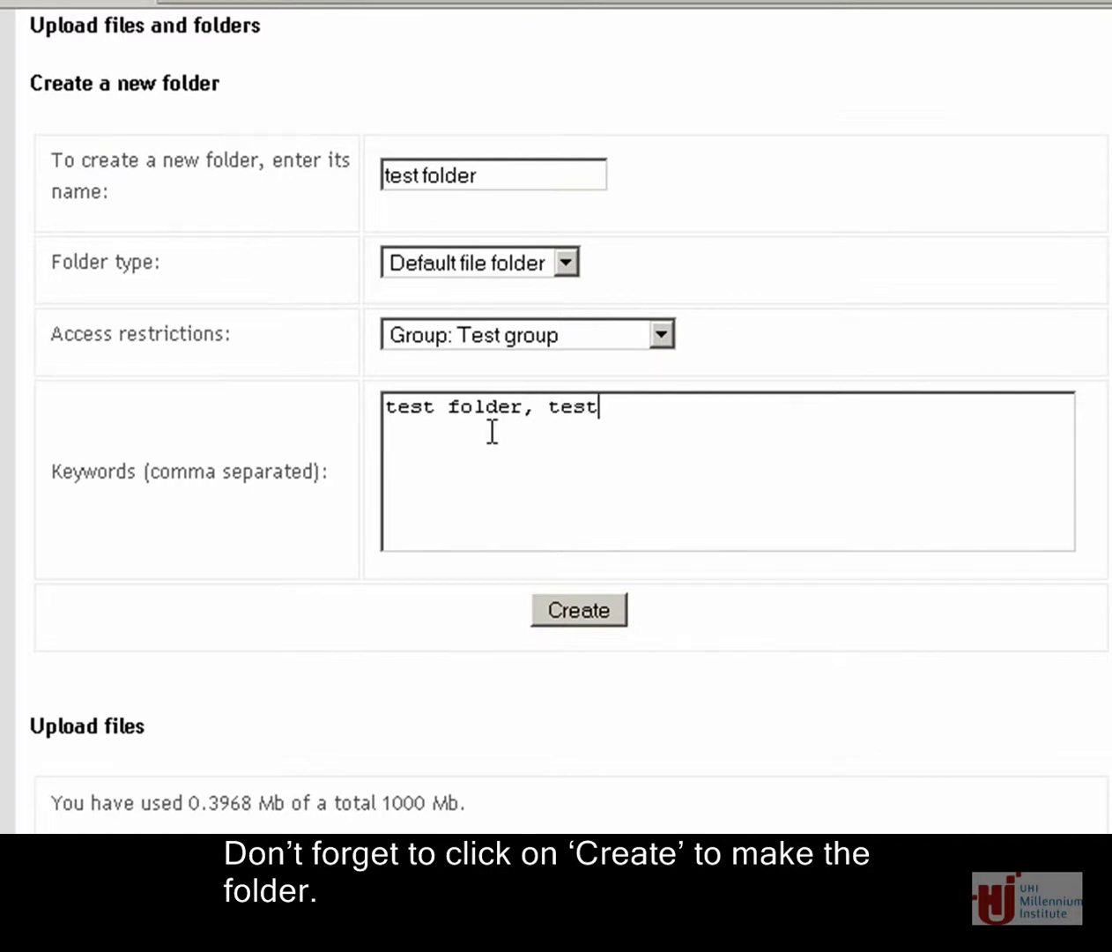
{"action": "type", "text": "in"}
{"action": "type", "text": "g"}
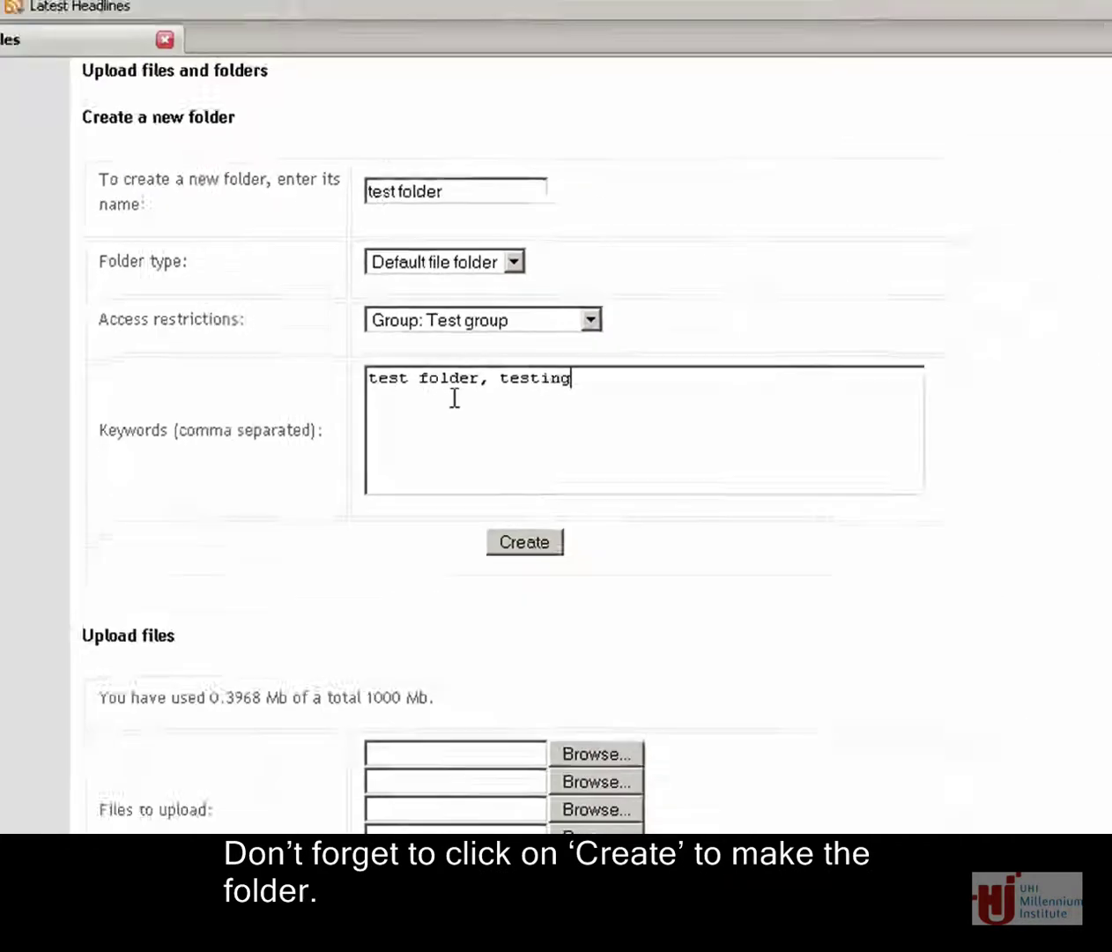
{"action": "left_click", "coordinate": [529, 545]}
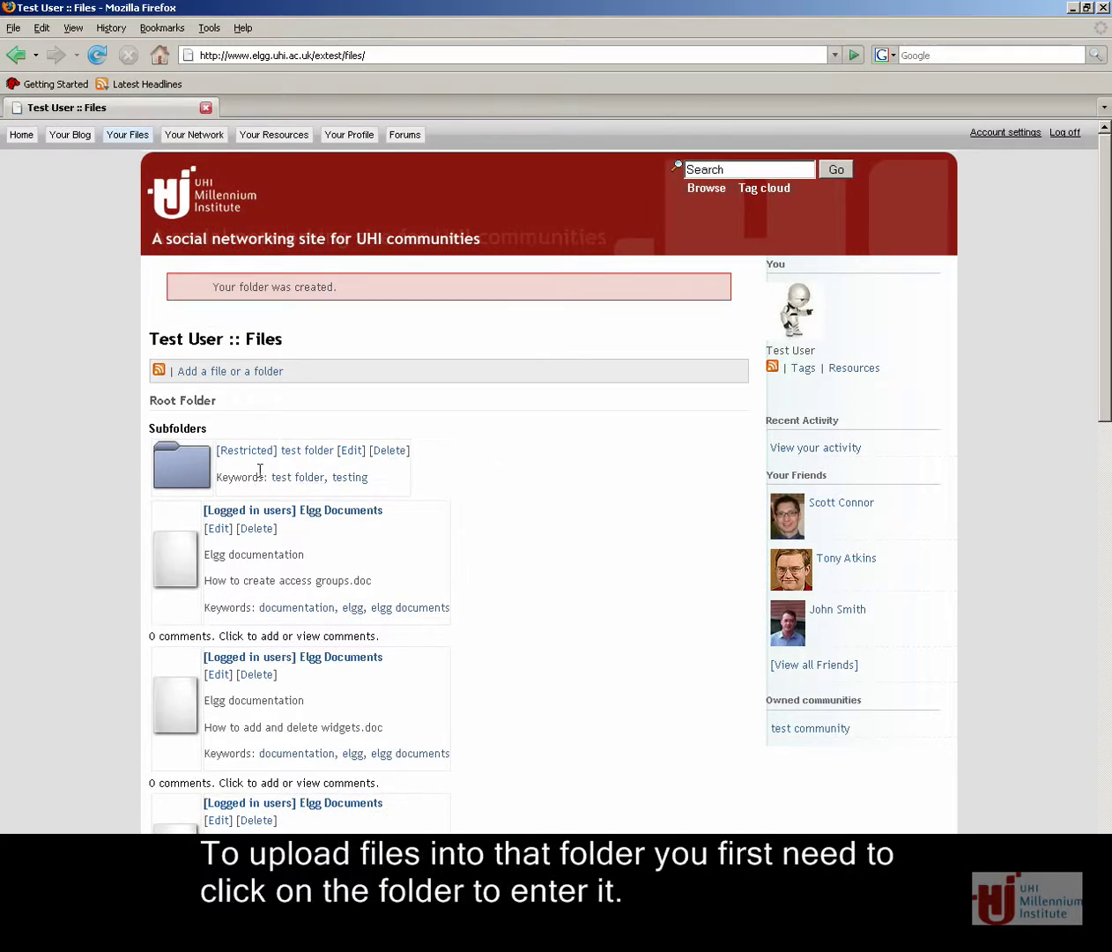
Enter test folder and attach Test User.jpg to its upload form
{"action": "left_click", "coordinate": [202, 469]}
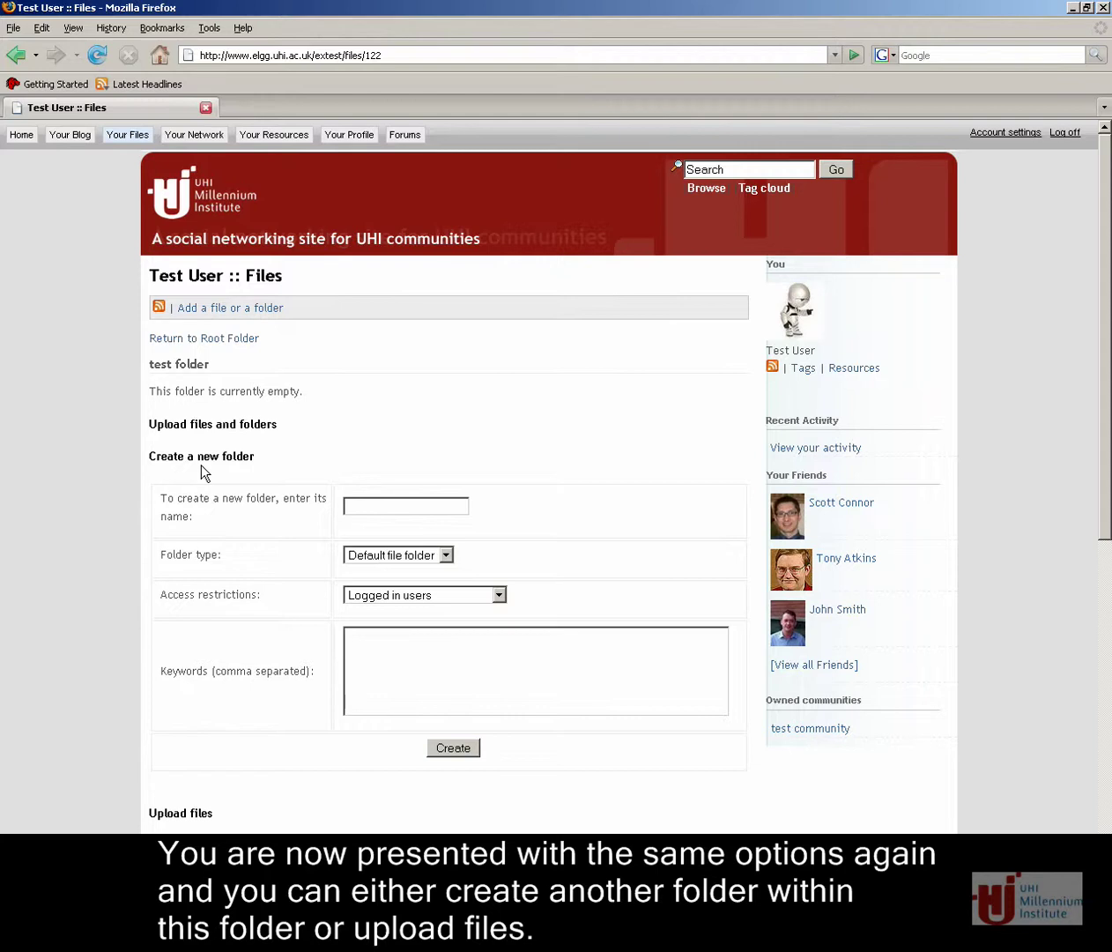
{"action": "scroll", "coordinate": [203, 471], "scroll_direction": "down", "scroll_amount": 1}
{"action": "scroll", "coordinate": [203, 471], "scroll_direction": "down", "scroll_amount": 1}
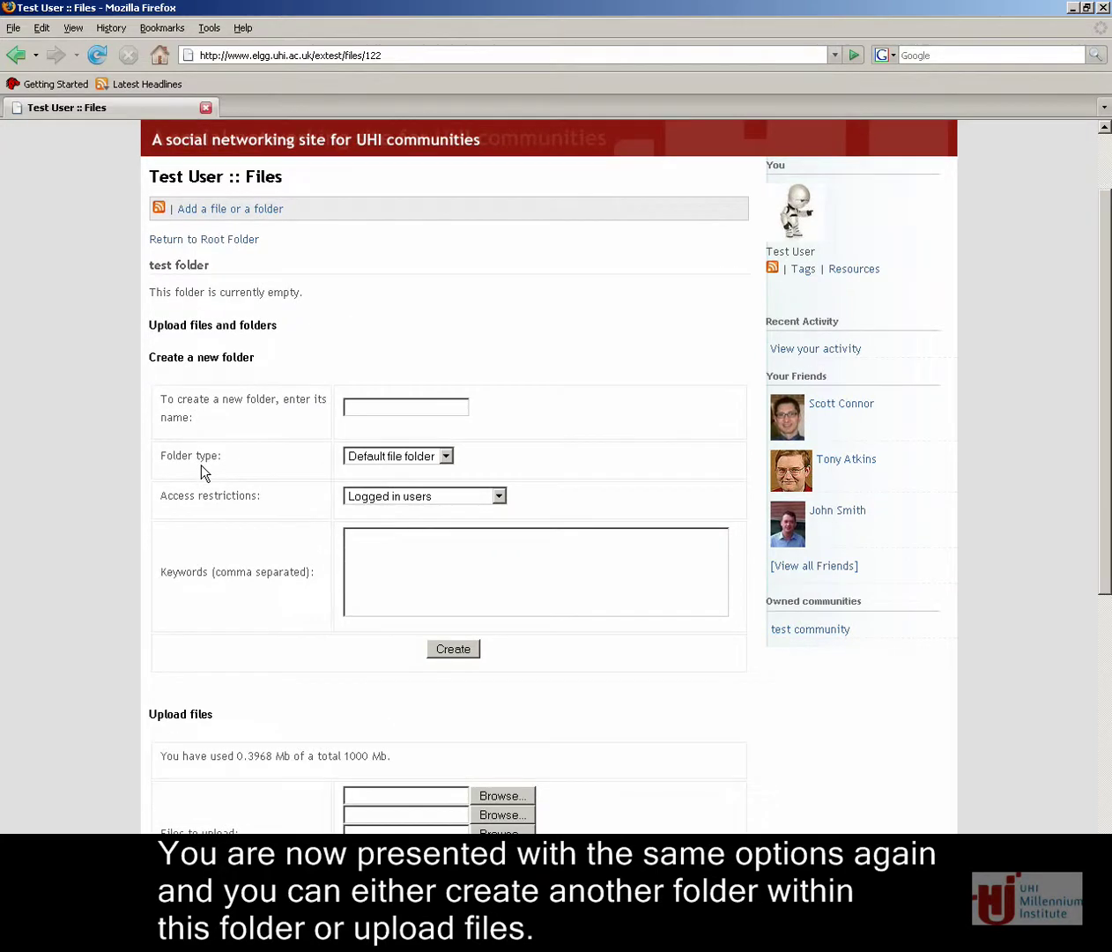
{"action": "scroll", "coordinate": [202, 472], "scroll_direction": "down", "scroll_amount": 1}
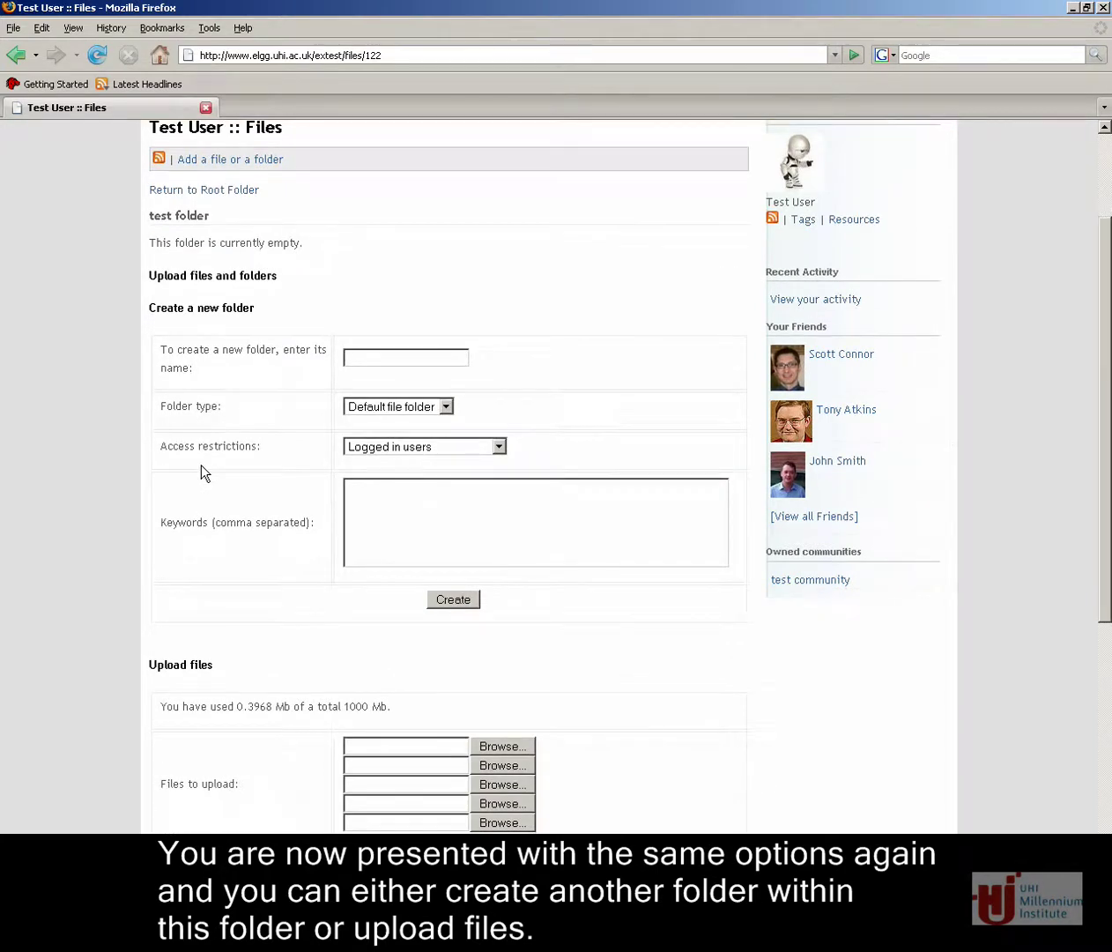
{"action": "scroll", "coordinate": [203, 471], "scroll_direction": "down", "scroll_amount": 2}
{"action": "scroll", "coordinate": [202, 472], "scroll_direction": "down", "scroll_amount": 1}
{"action": "scroll", "coordinate": [203, 471], "scroll_direction": "down", "scroll_amount": 2}
{"action": "scroll", "coordinate": [203, 471], "scroll_direction": "down", "scroll_amount": 2}
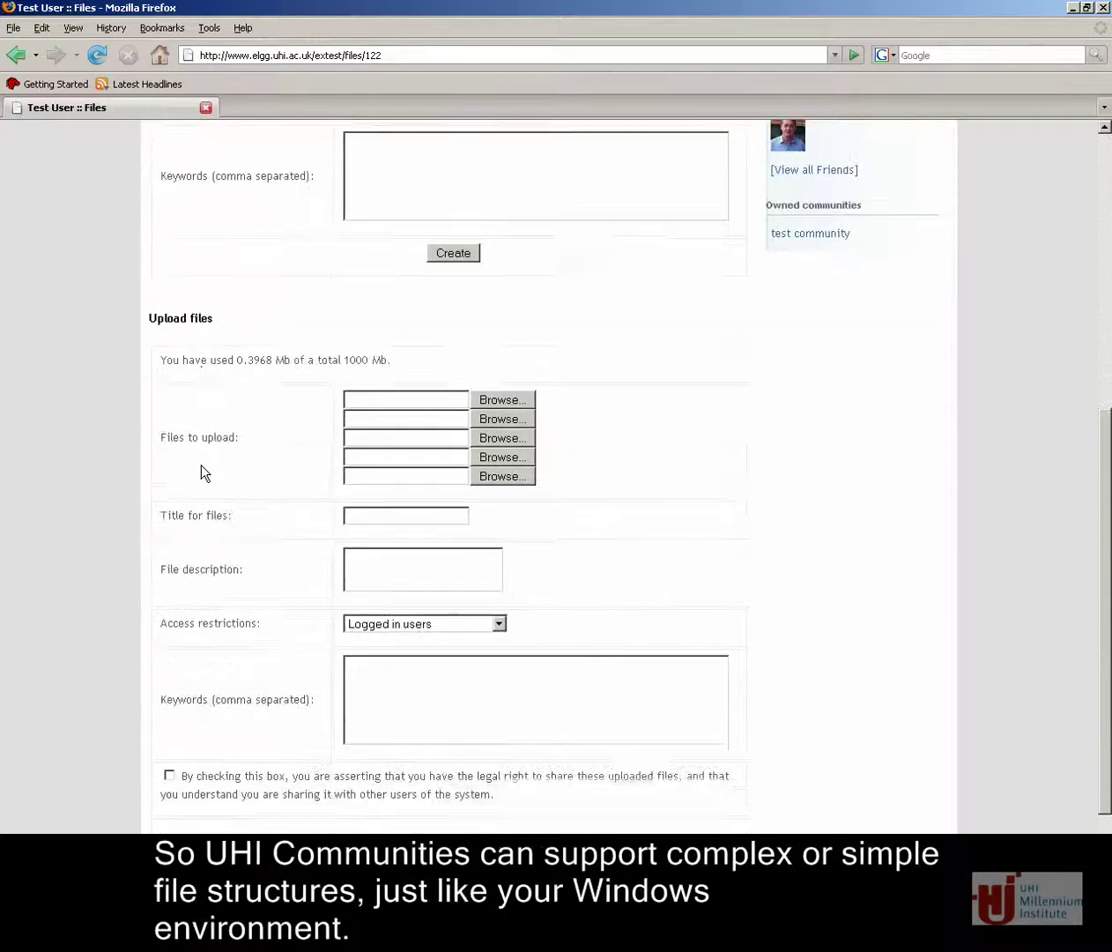
{"action": "scroll", "coordinate": [203, 471], "scroll_direction": "down", "scroll_amount": 1}
{"action": "scroll", "coordinate": [202, 472], "scroll_direction": "down", "scroll_amount": 1}
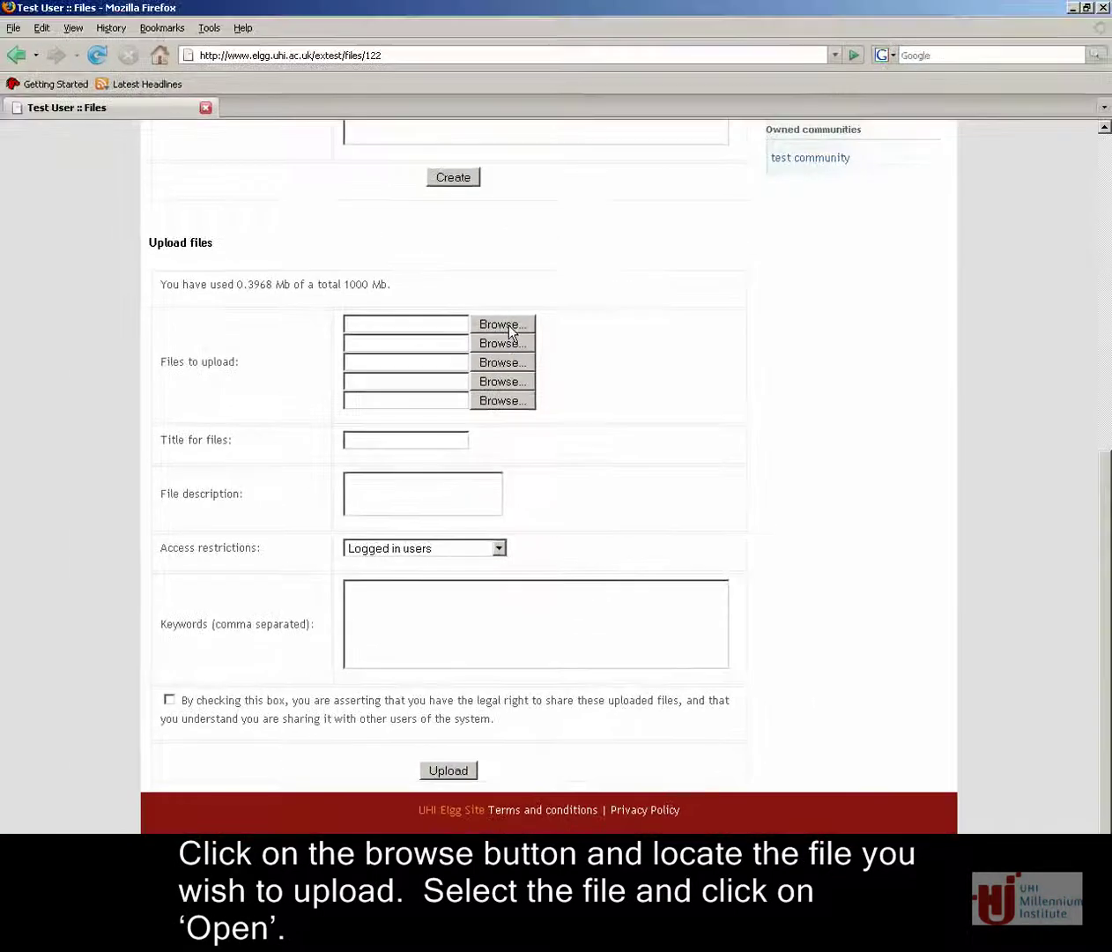
{"action": "left_click", "coordinate": [502, 323]}
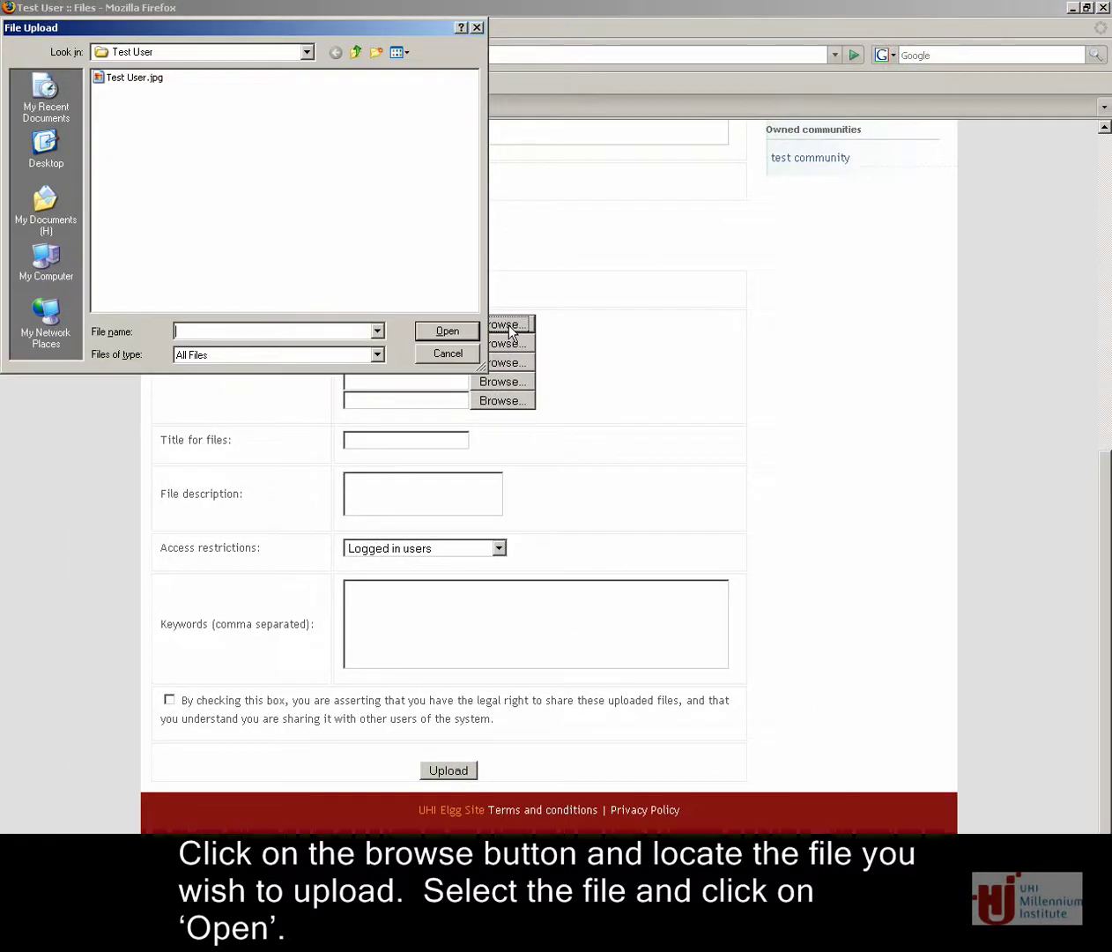
{"action": "left_click", "coordinate": [134, 77]}
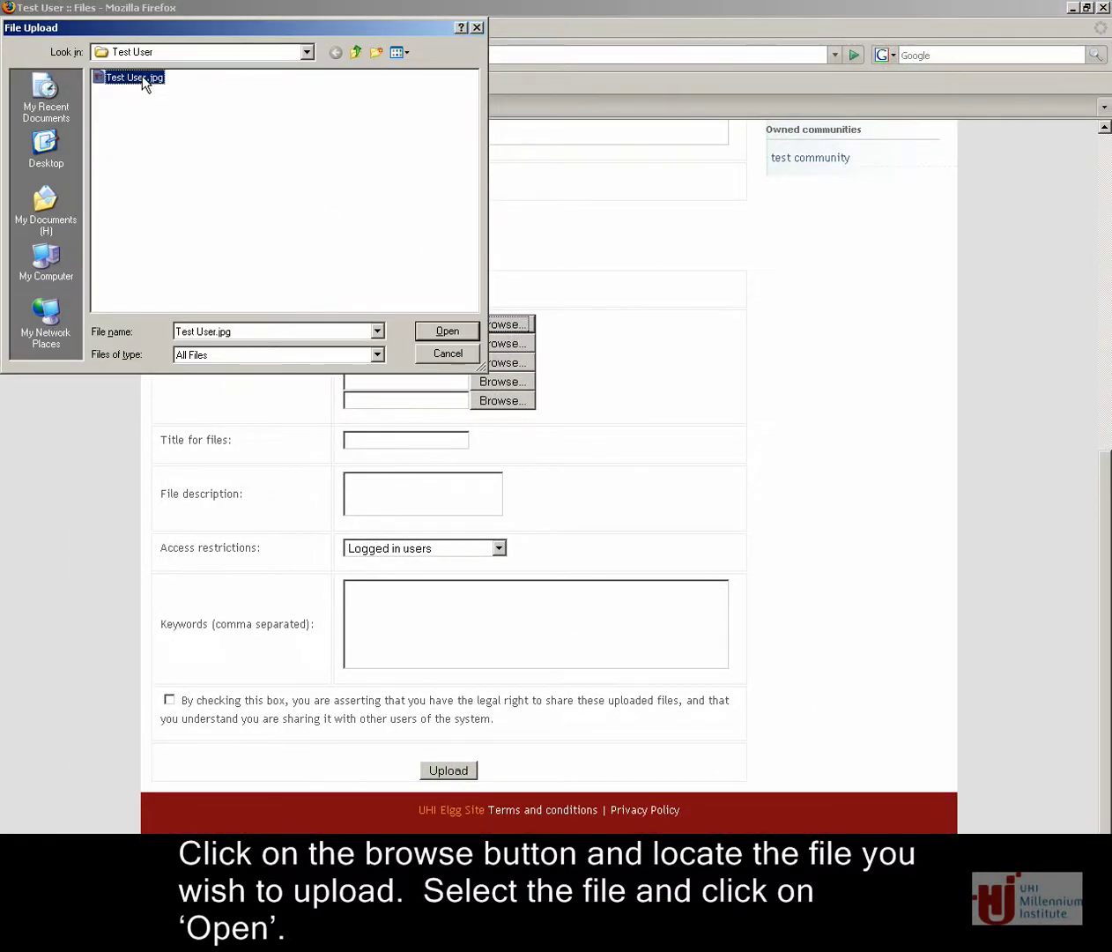
{"action": "left_click", "coordinate": [446, 331]}
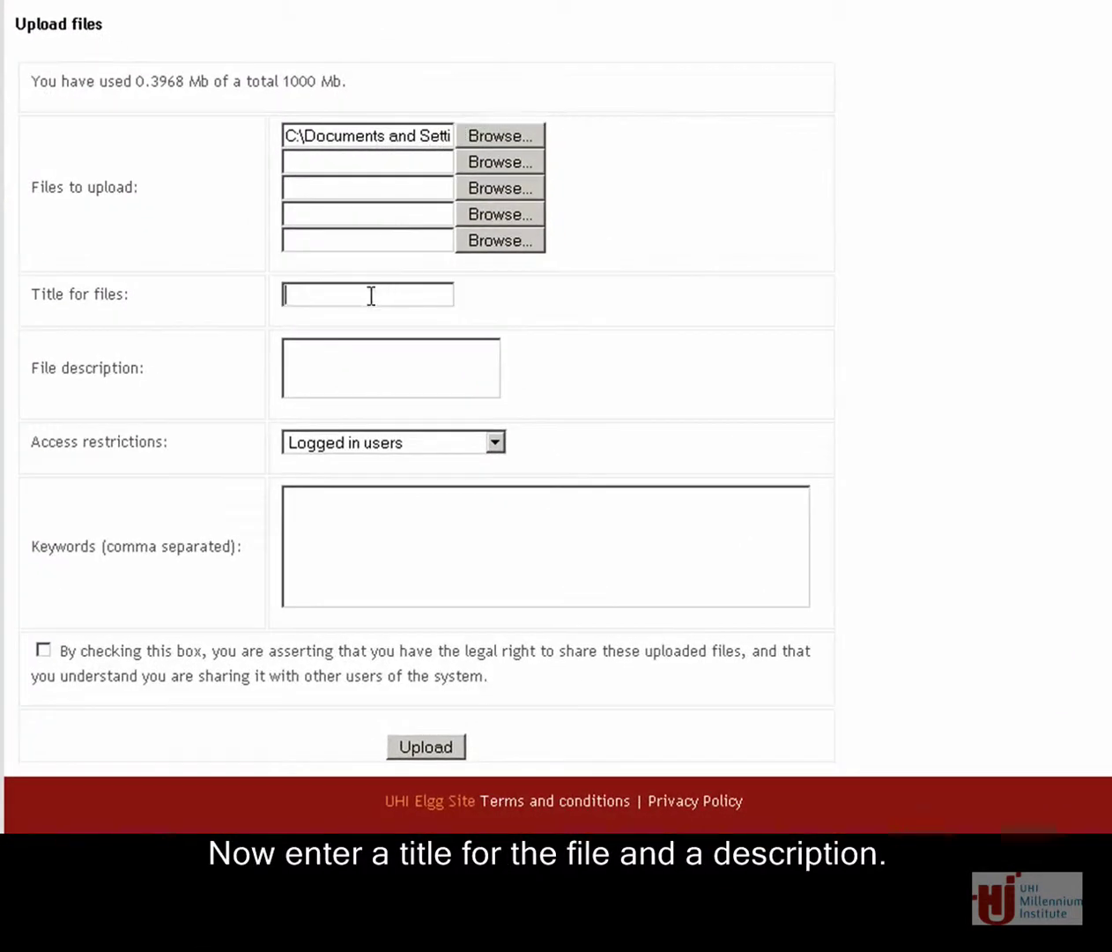
Title the file 'test user icon' and restrict its access to Test group
{"action": "left_click", "coordinate": [366, 304]}
{"action": "type", "text": "test u"}
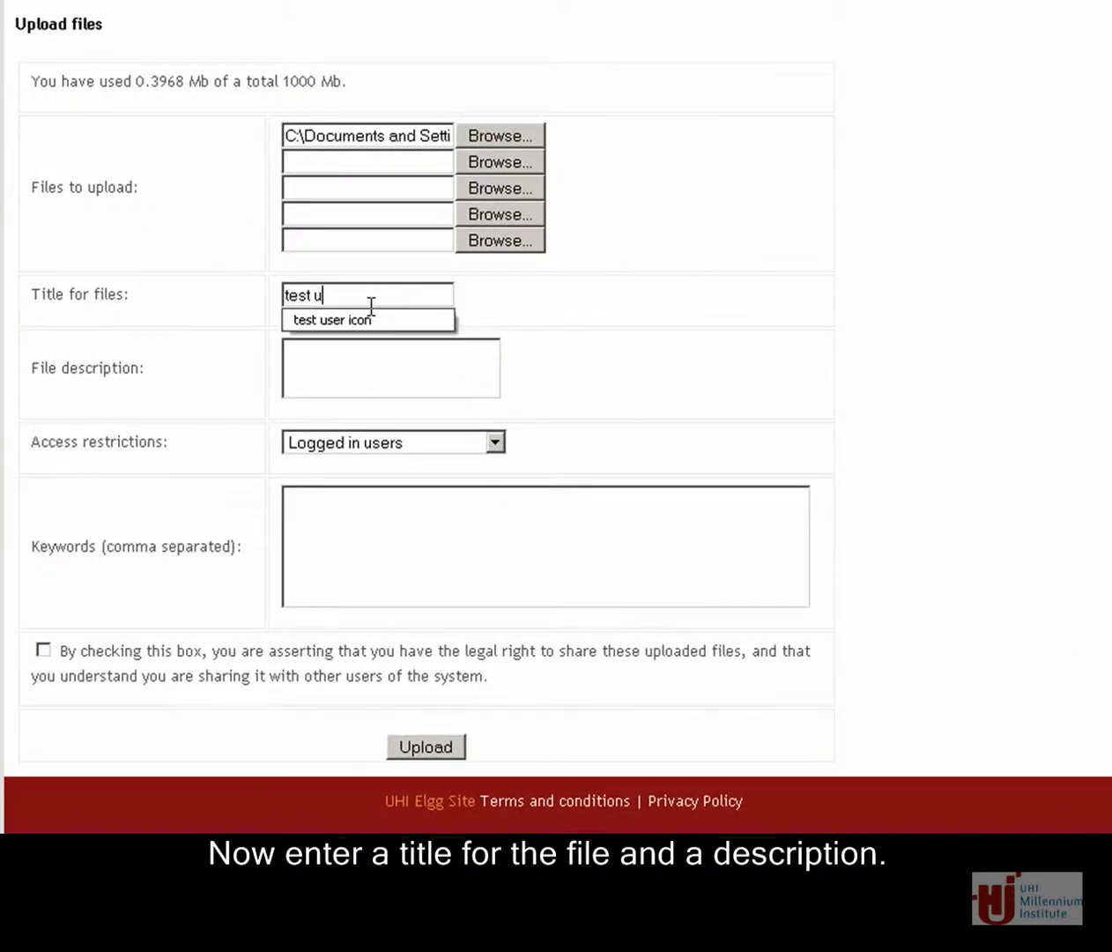
{"action": "type", "text": "ser"}
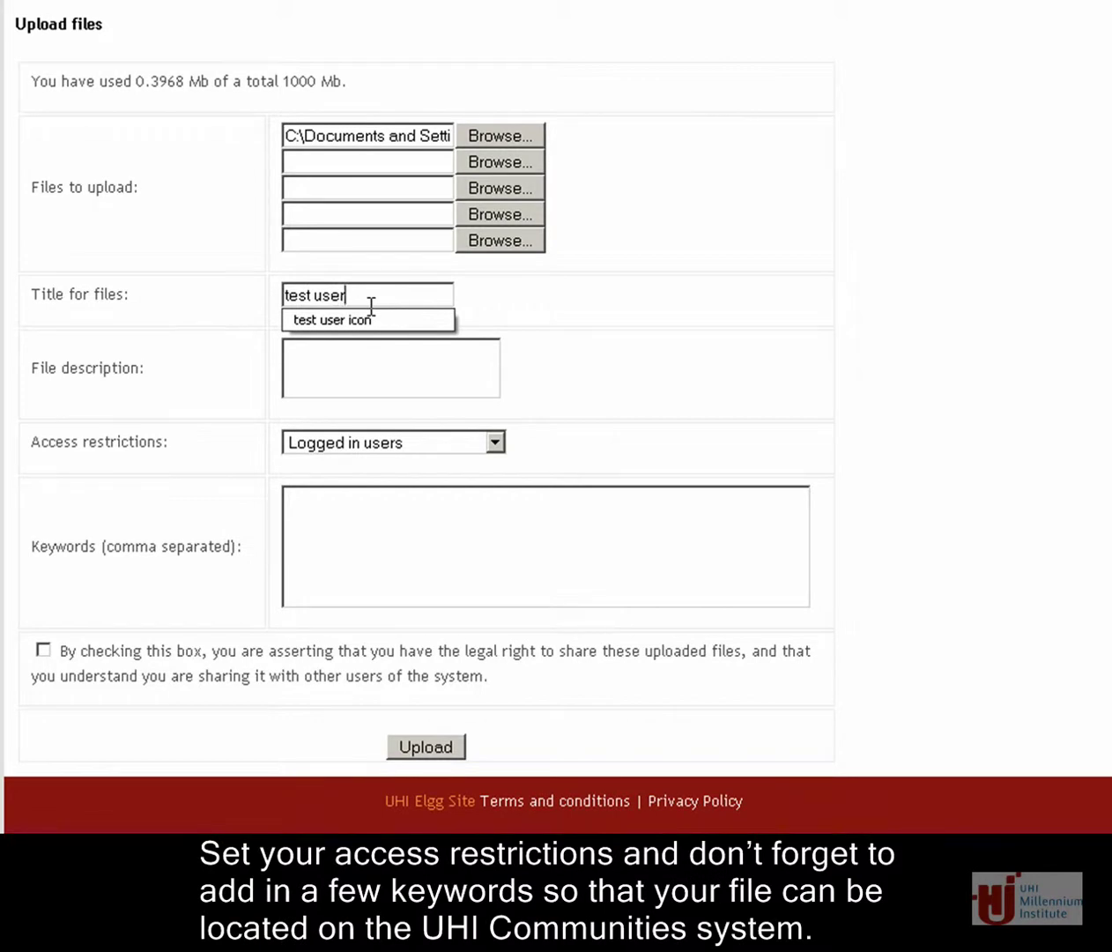
{"action": "left_click", "coordinate": [366, 319]}
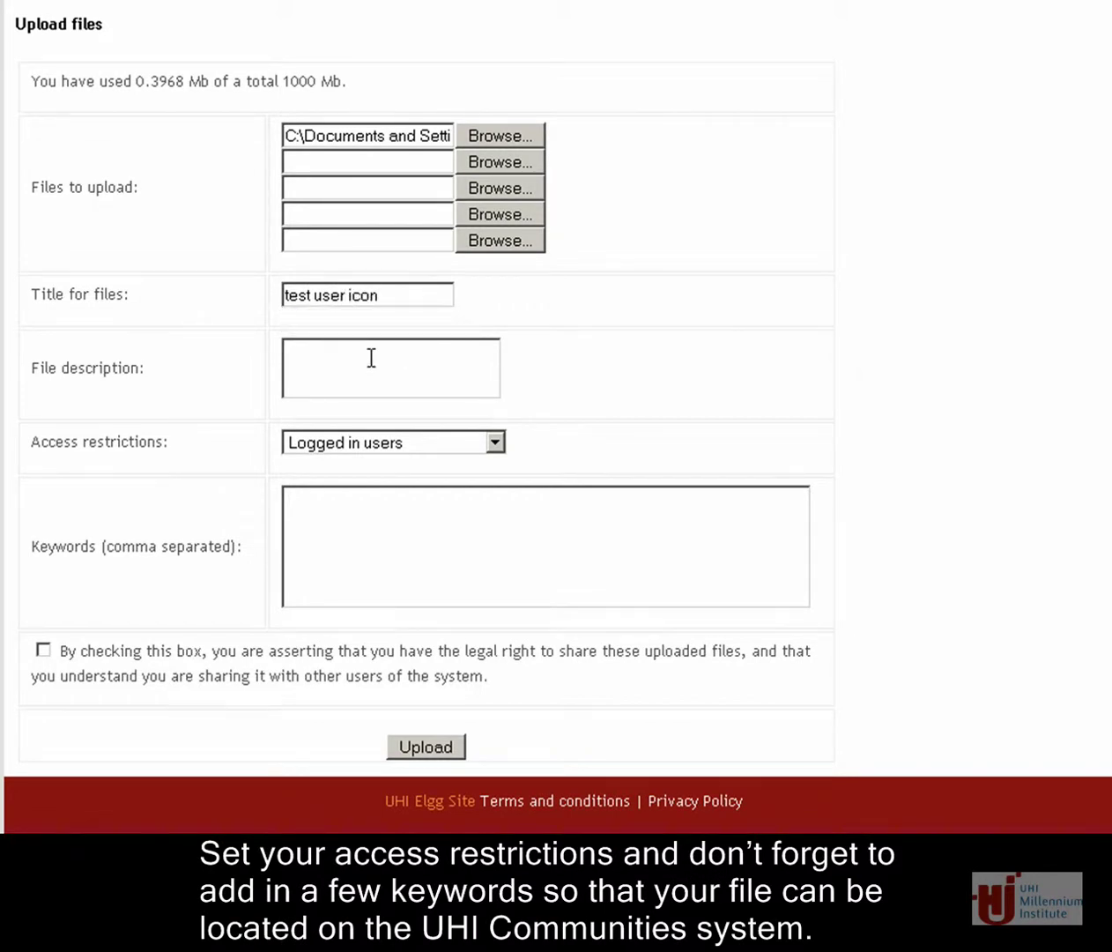
{"action": "type", "text": "test user"}
{"action": "left_click", "coordinate": [393, 441]}
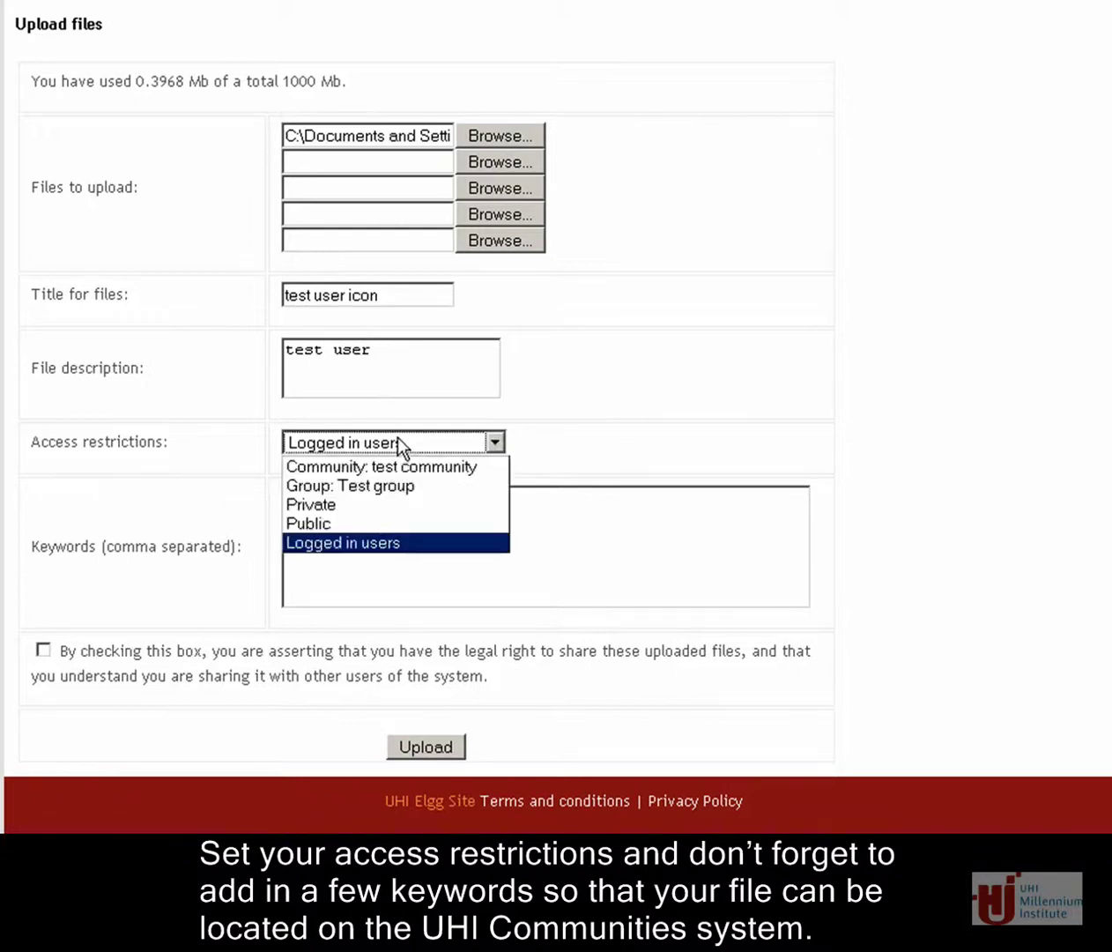
{"action": "left_click", "coordinate": [392, 485]}
{"action": "type", "text": "te"}
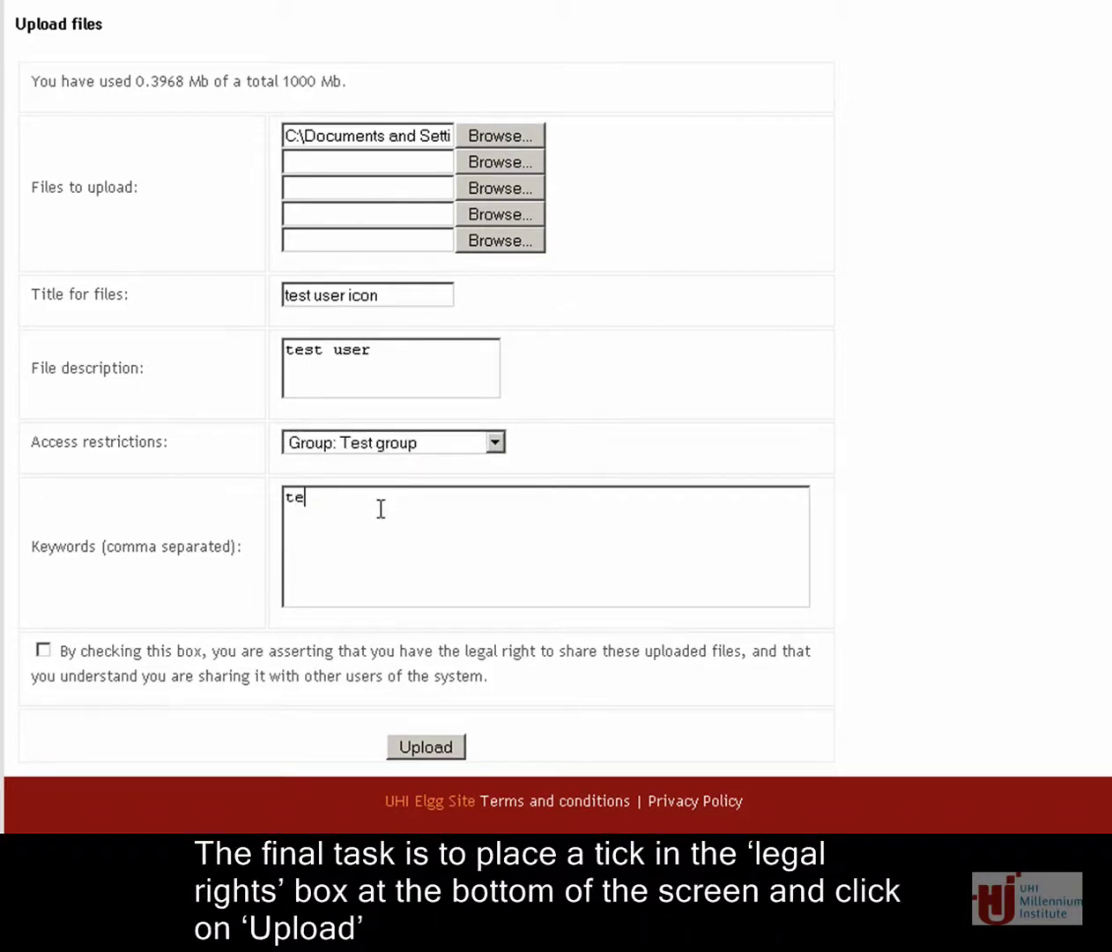
{"action": "type", "text": "st icon"}
Affirm sharing rights, upload the file, and return to the root folder
{"action": "left_click", "coordinate": [44, 649]}
{"action": "left_click", "coordinate": [447, 770]}
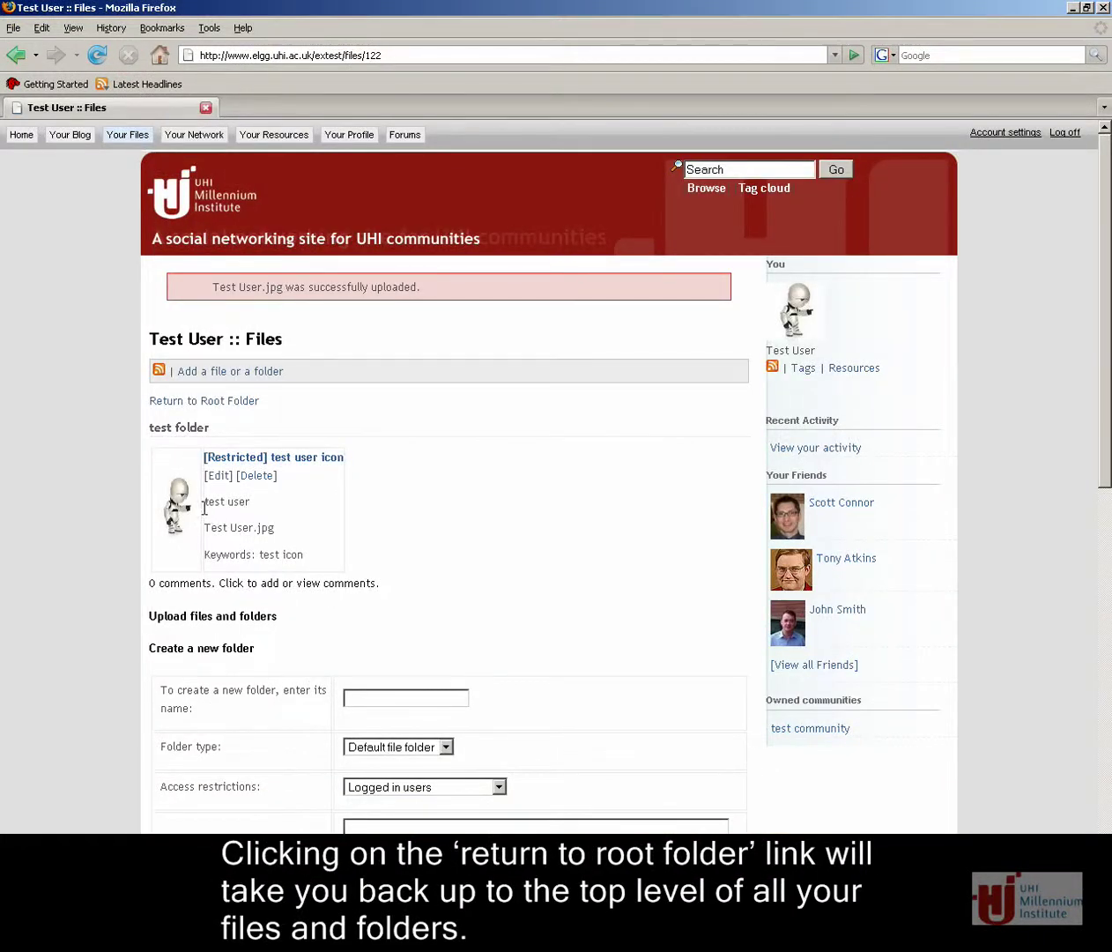
{"action": "left_click", "coordinate": [214, 403]}
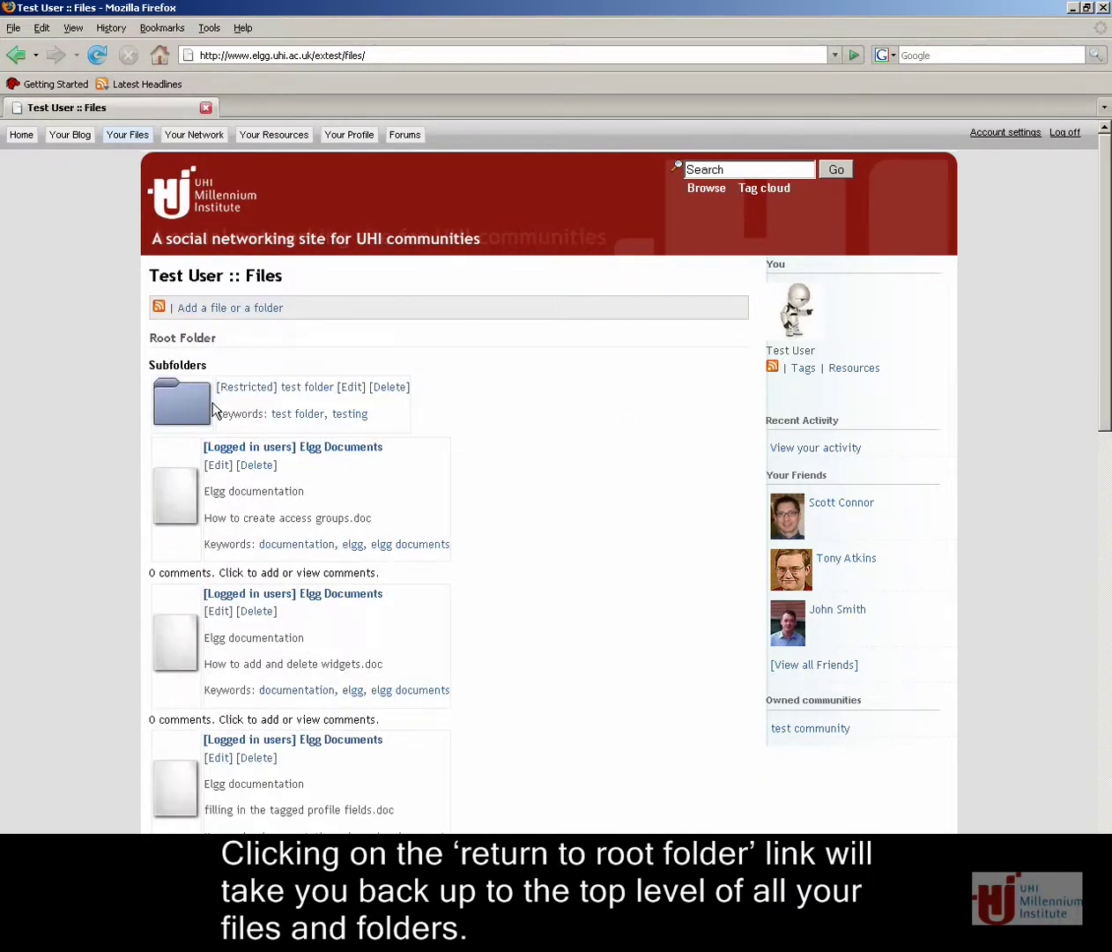